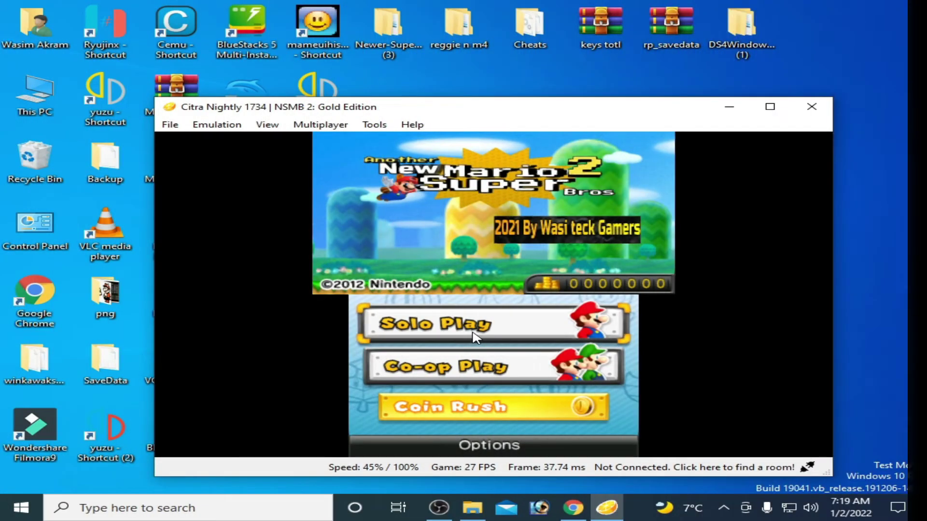
Choose Solo Play and begin a new game of NSMB 2: Gold Edition in save slot 1
left_click(466, 327)
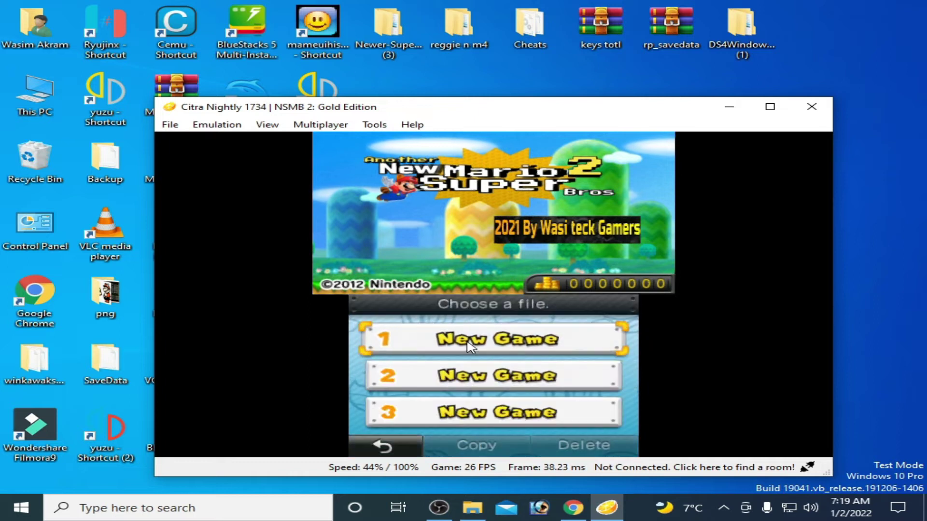
left_click(467, 345)
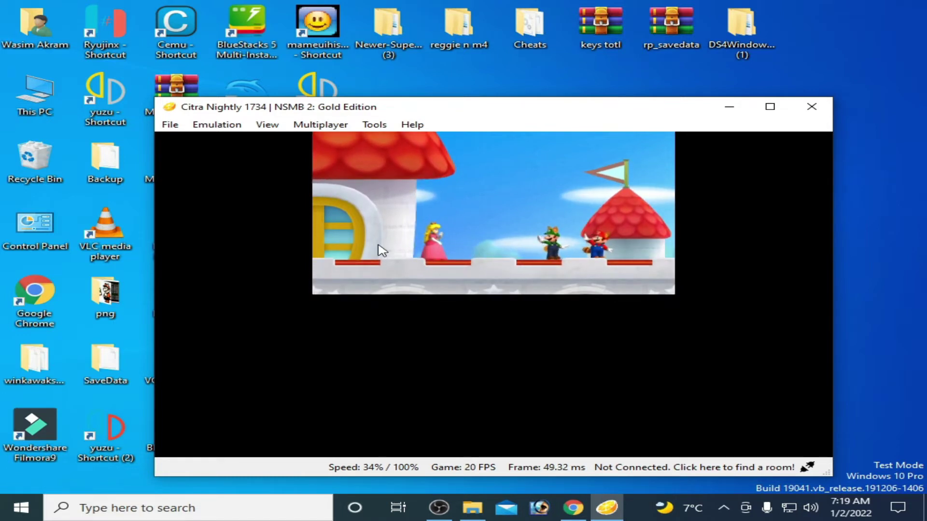
In Citra's advanced graphics settings, enable Hardware Shader and Shader JIT, and toggle VSync
left_click(222, 128)
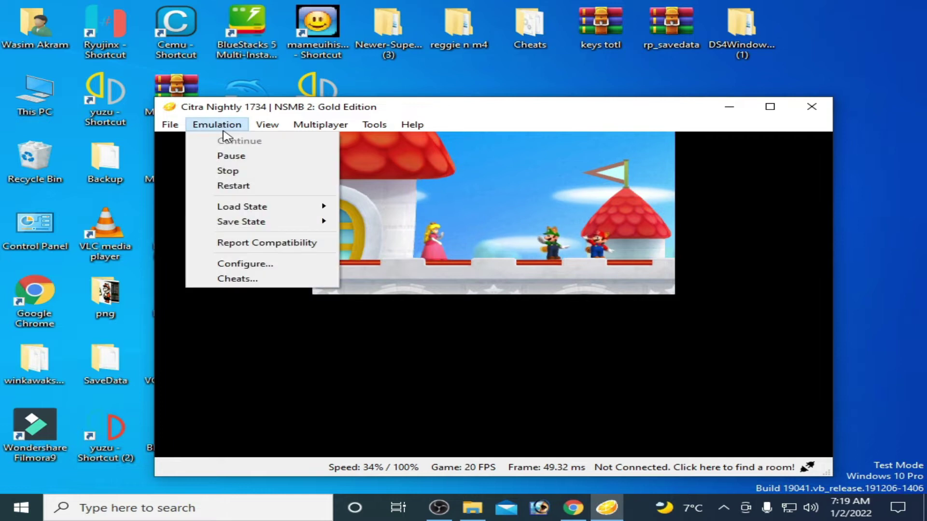
left_click(235, 265)
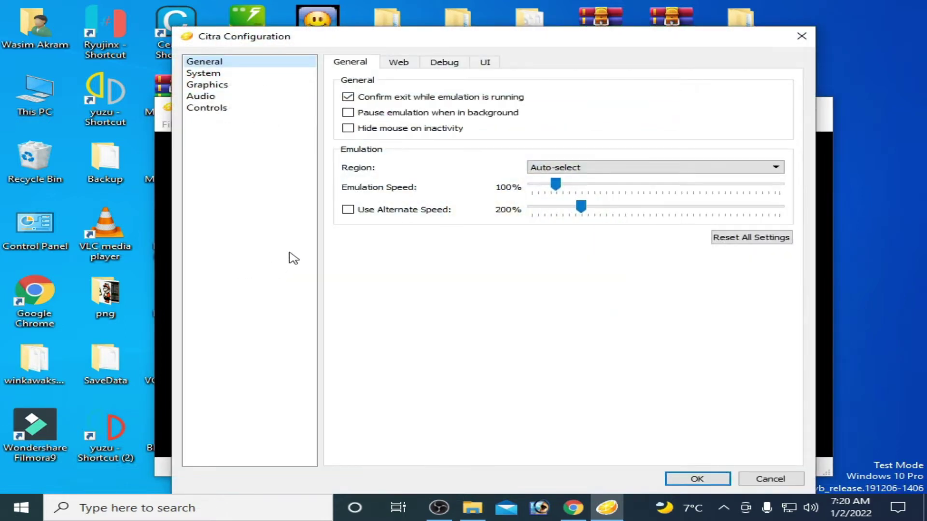
left_click(221, 86)
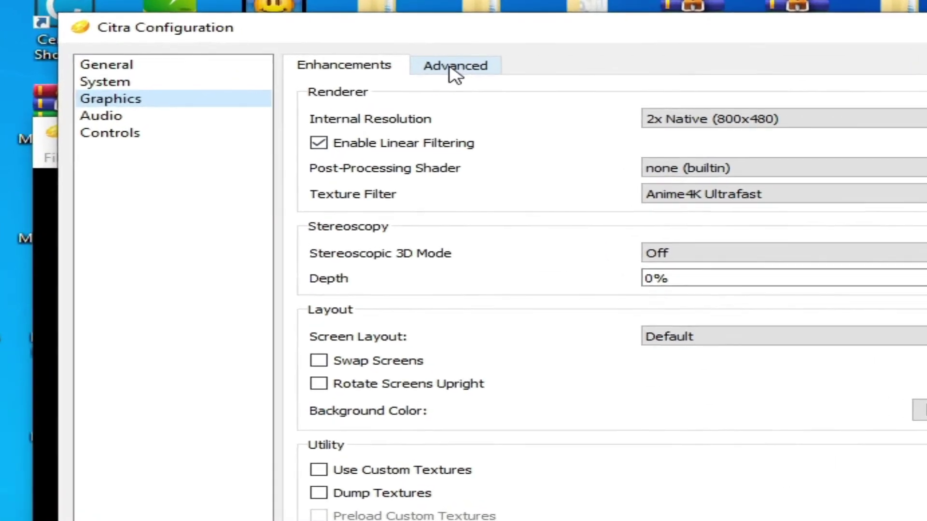
left_click(440, 63)
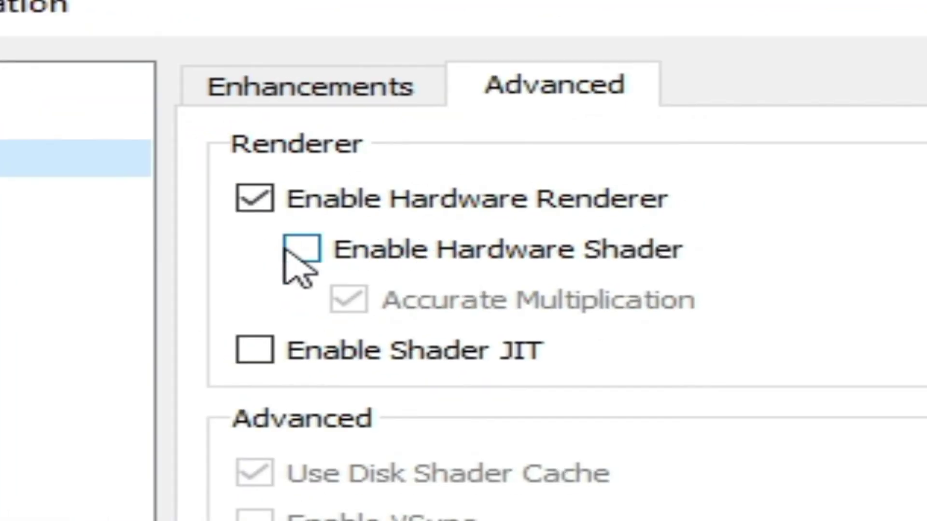
mouse_move(303, 249)
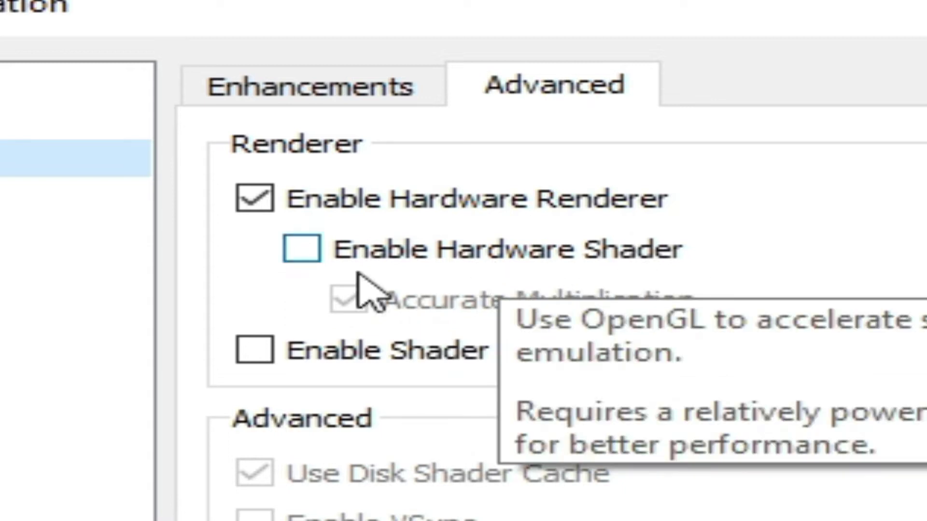
left_click(302, 249)
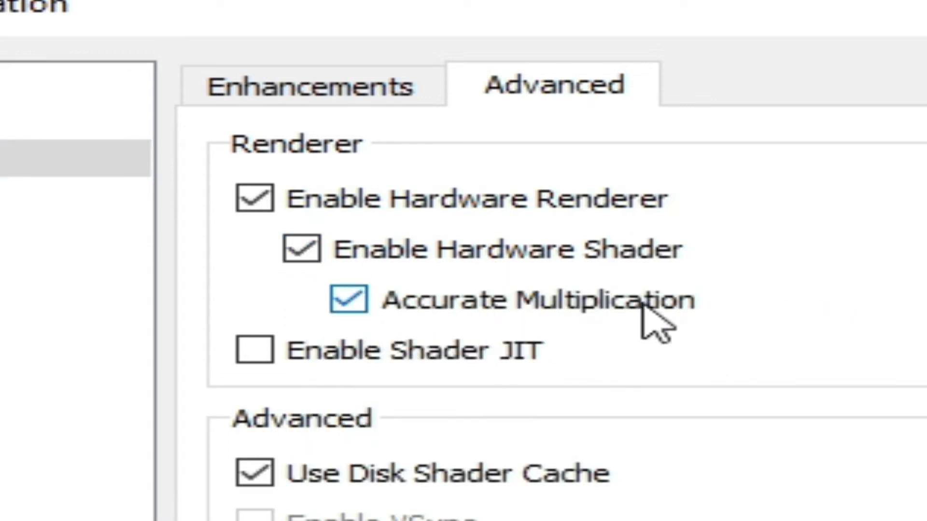
left_click(264, 357)
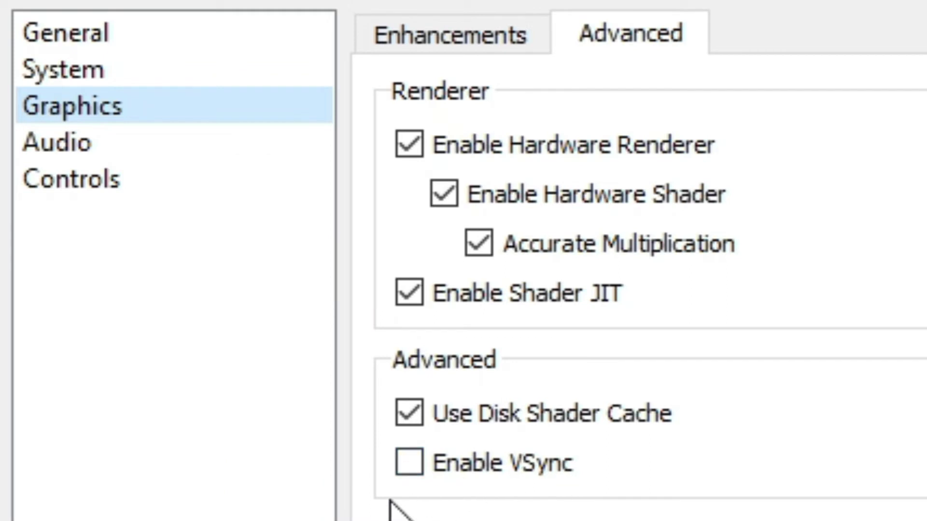
left_click(426, 471)
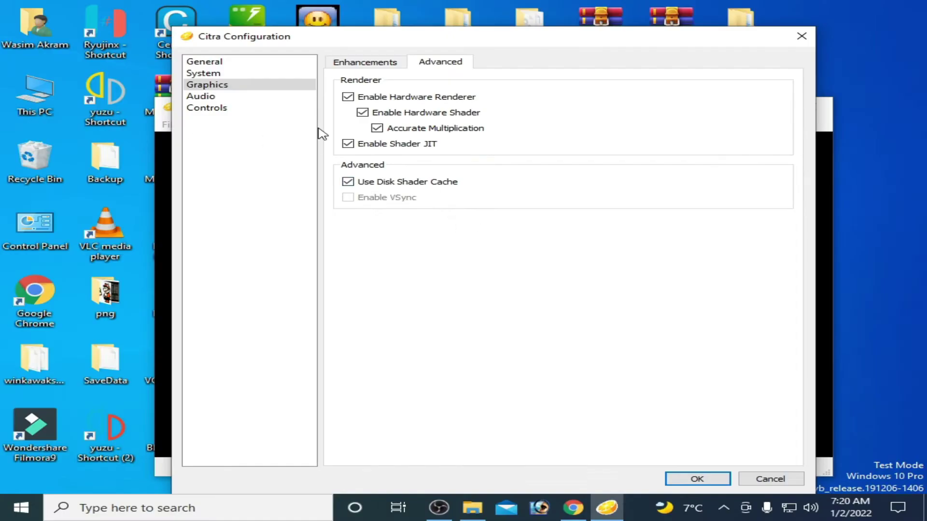
Keep Internal Resolution at 2x Native (800x480) on the Enhancements tab and save the settings
left_click(369, 65)
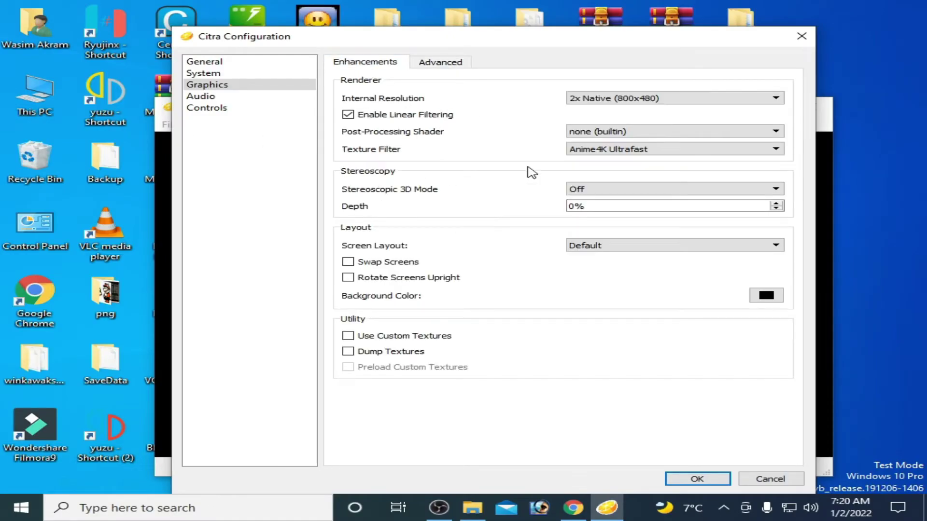
left_click(593, 103)
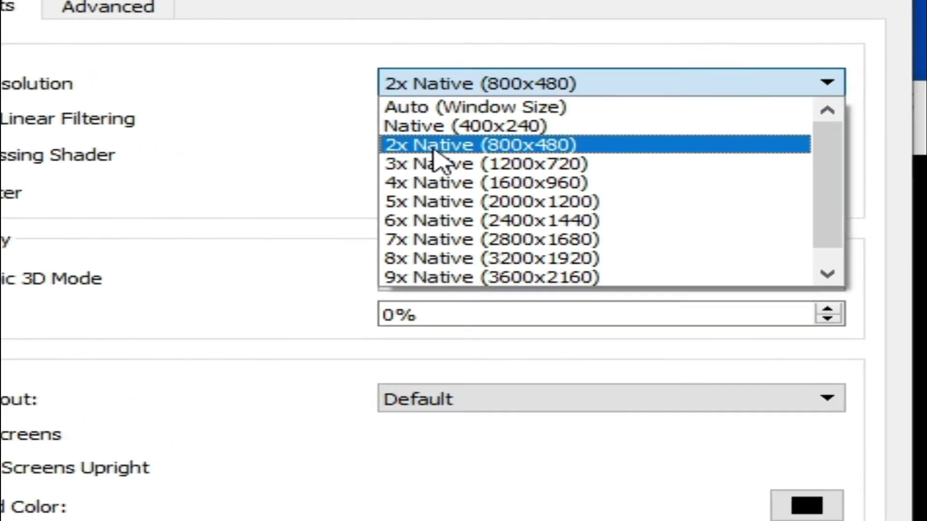
left_click(507, 136)
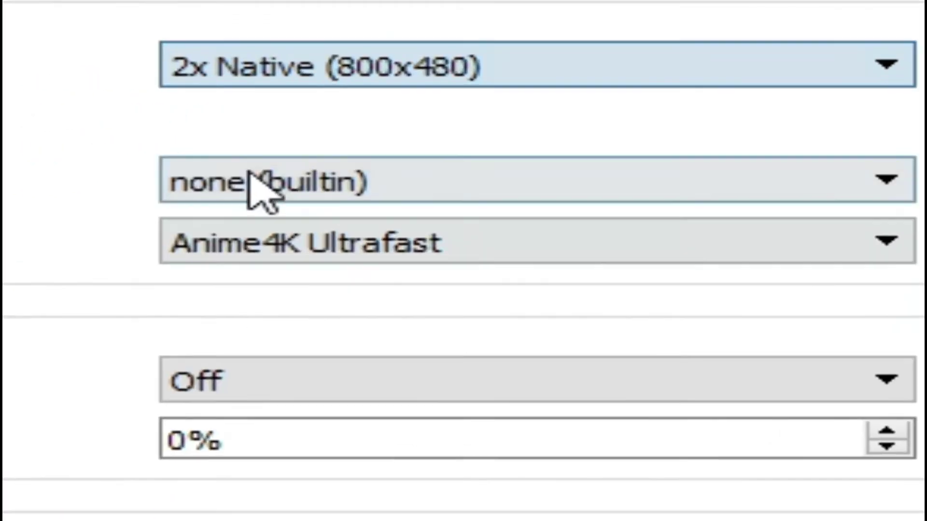
left_click(550, 90)
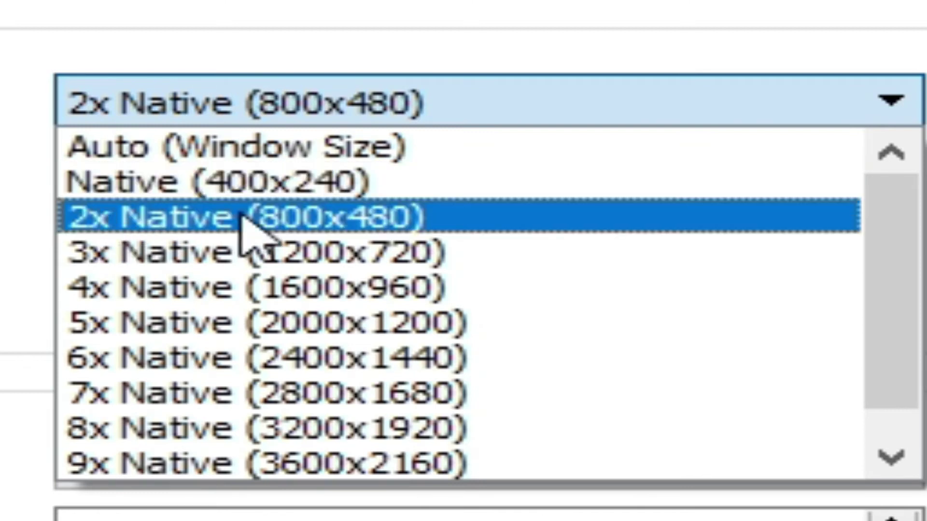
left_click(90, 218)
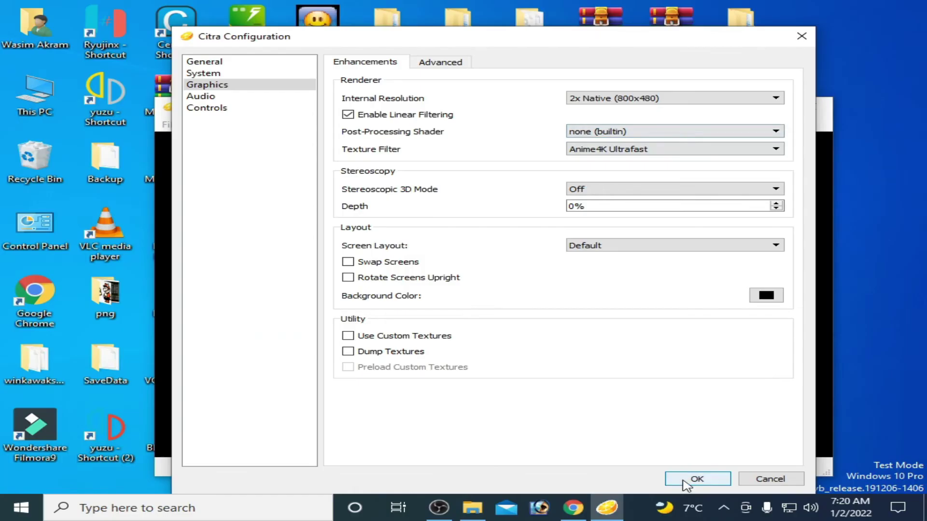
left_click(683, 481)
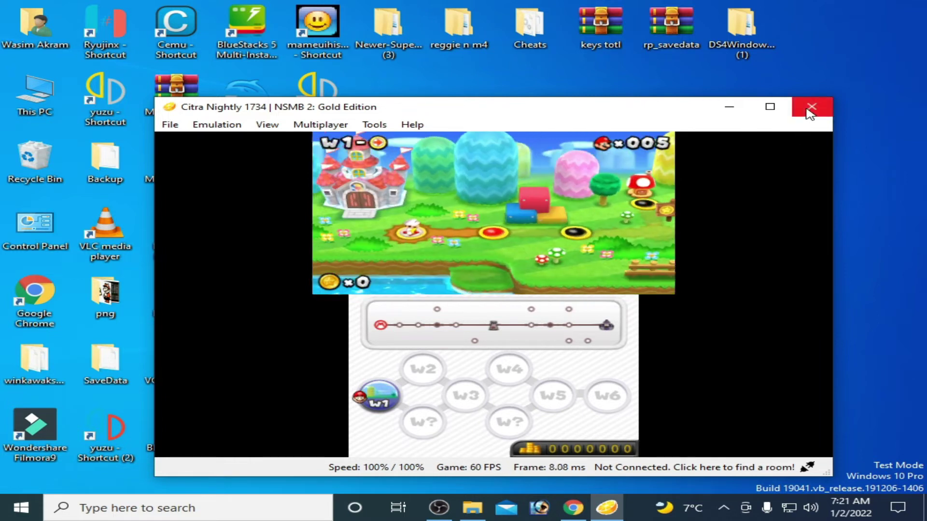
Exit Citra and start a Windows Start menu search
left_click(809, 112)
left_click(475, 313)
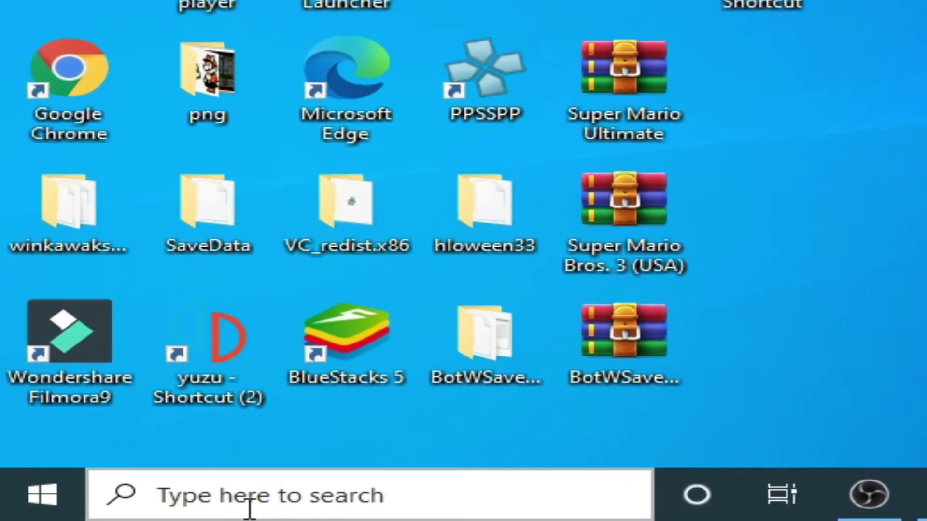
left_click(272, 506)
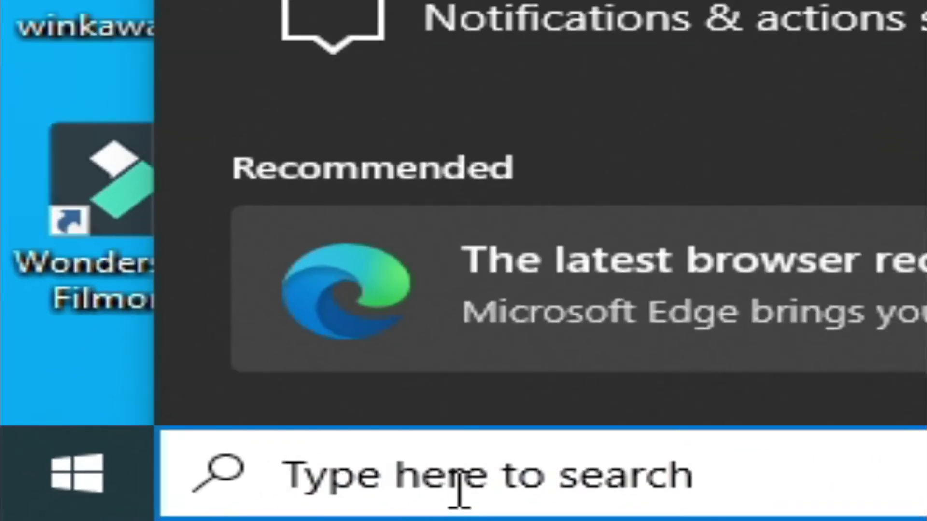
type("msc")
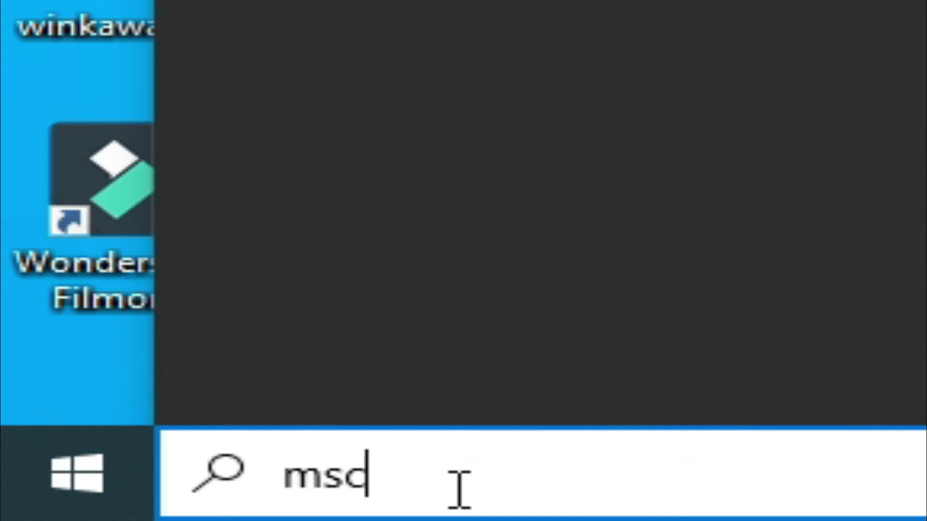
type("on")
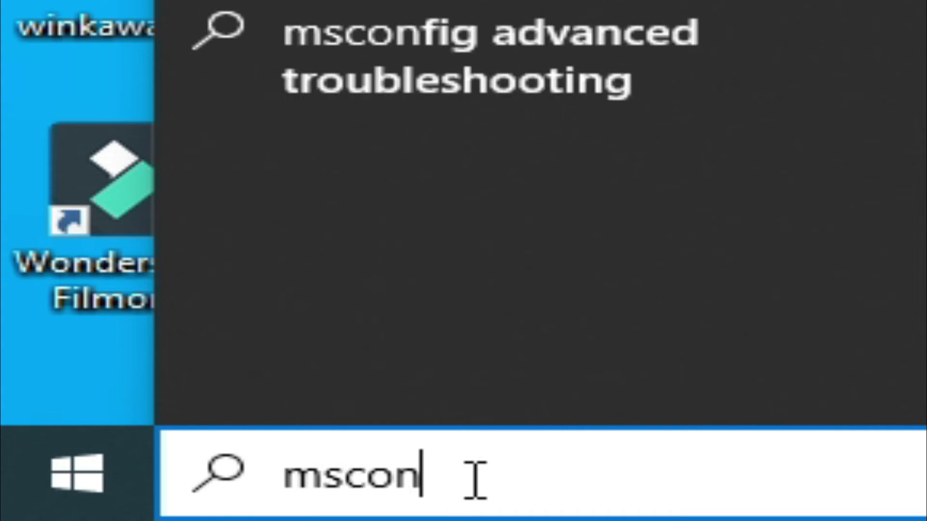
type("fig")
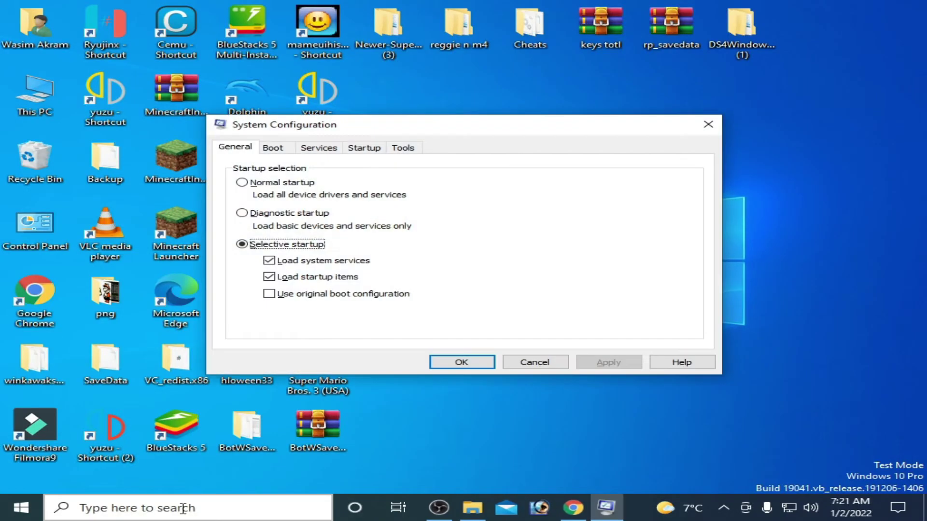
Enable Number of processors in System Configuration's Boot advanced options
left_click(274, 148)
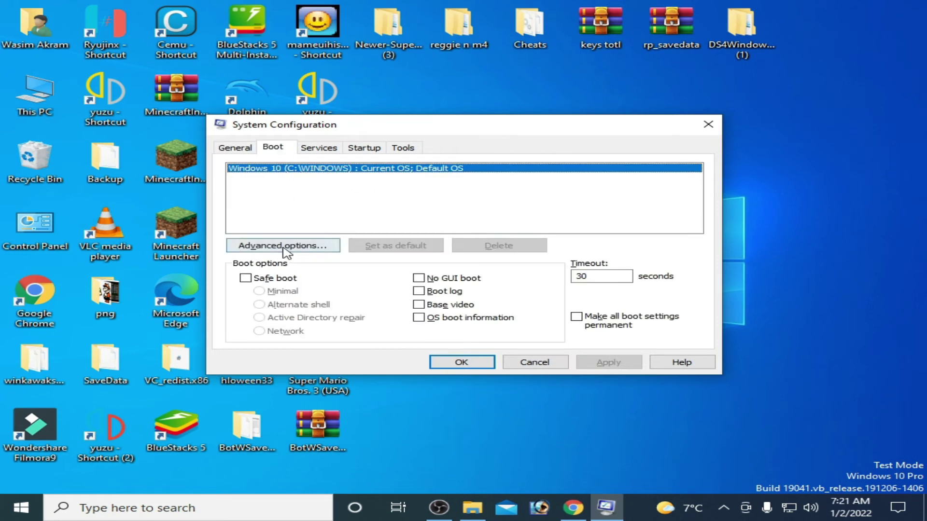
left_click(284, 247)
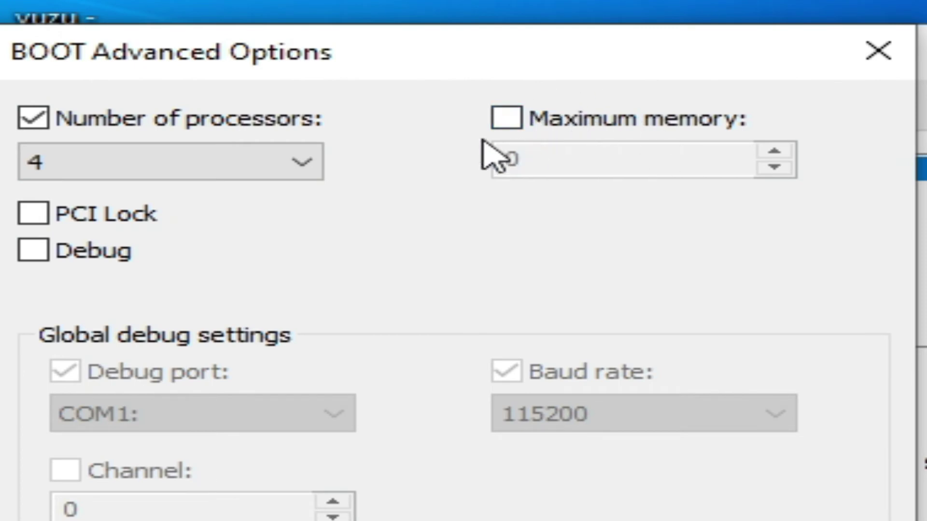
left_click(29, 120)
left_click(29, 119)
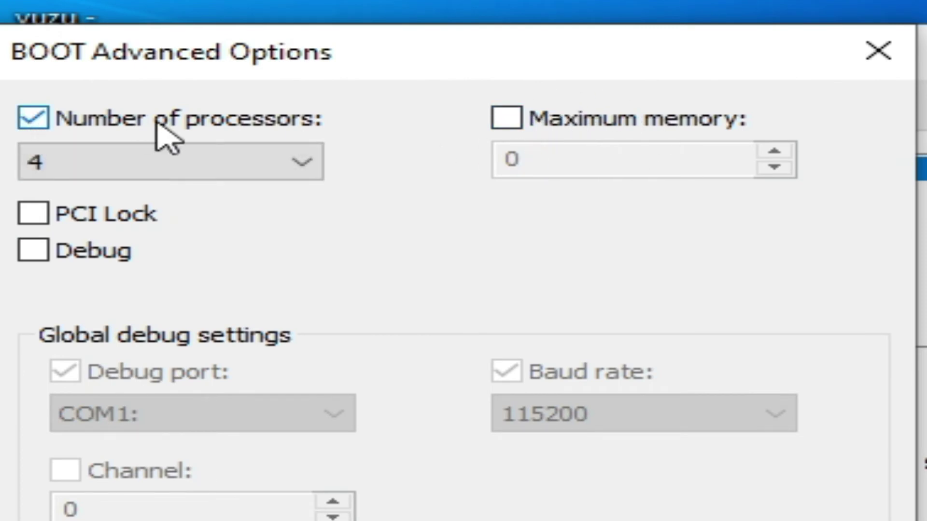
Set the processor count to 4
left_click(124, 173)
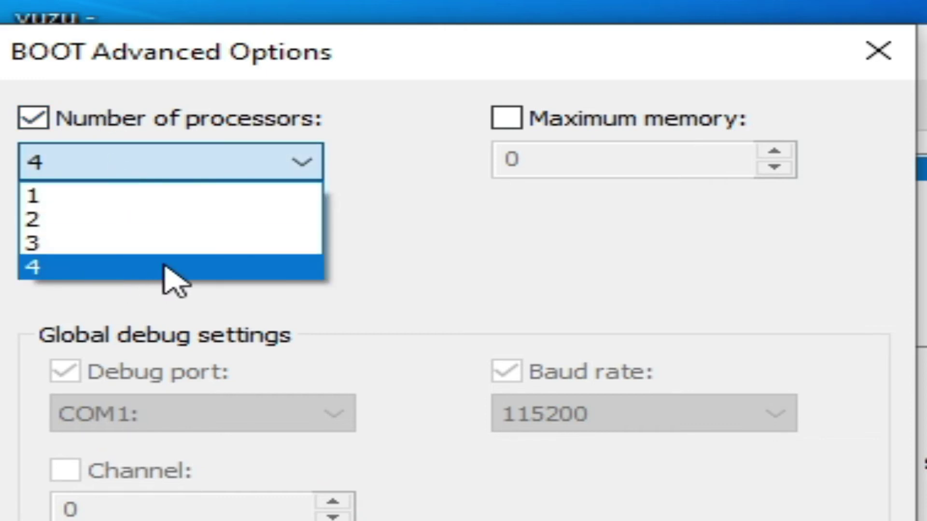
left_click(123, 268)
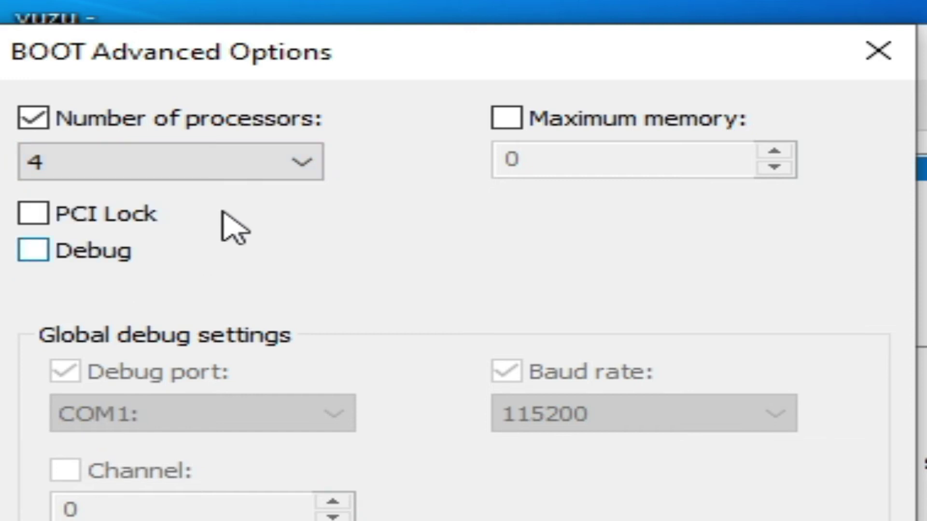
left_click(207, 162)
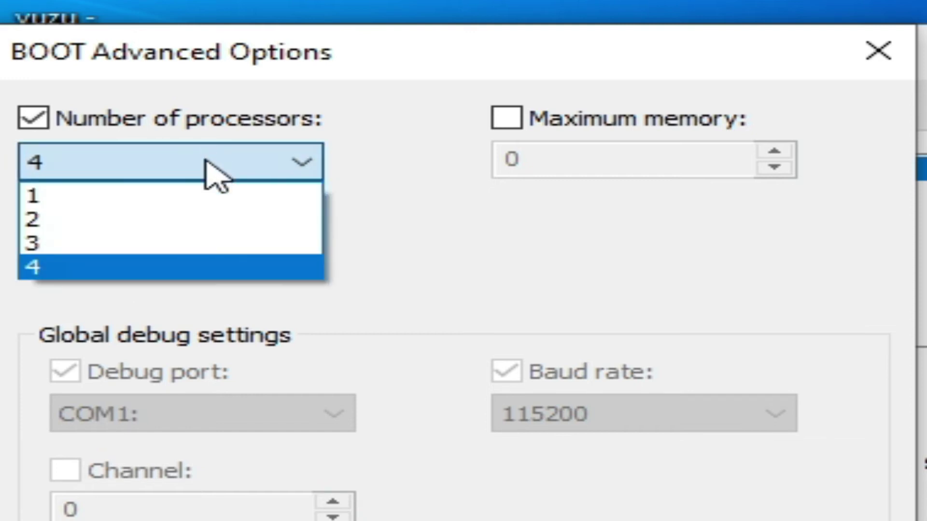
left_click(123, 268)
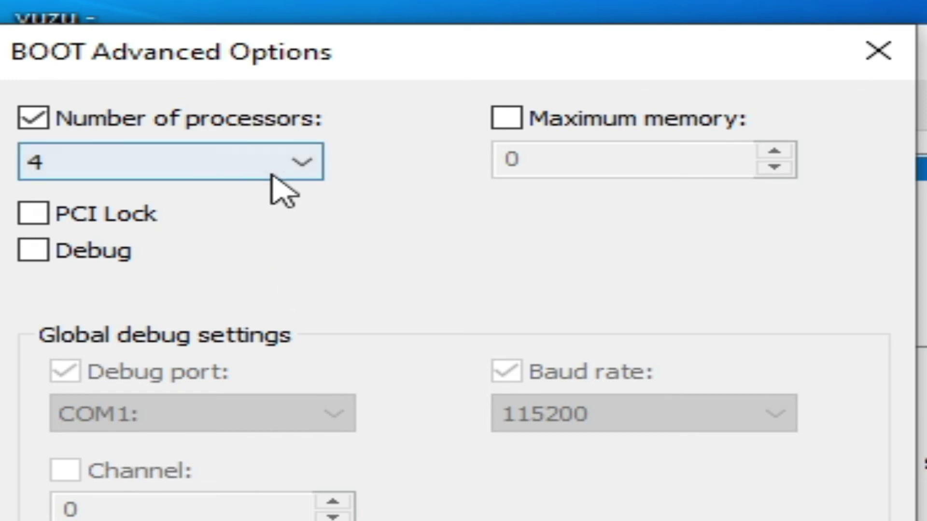
left_click(176, 171)
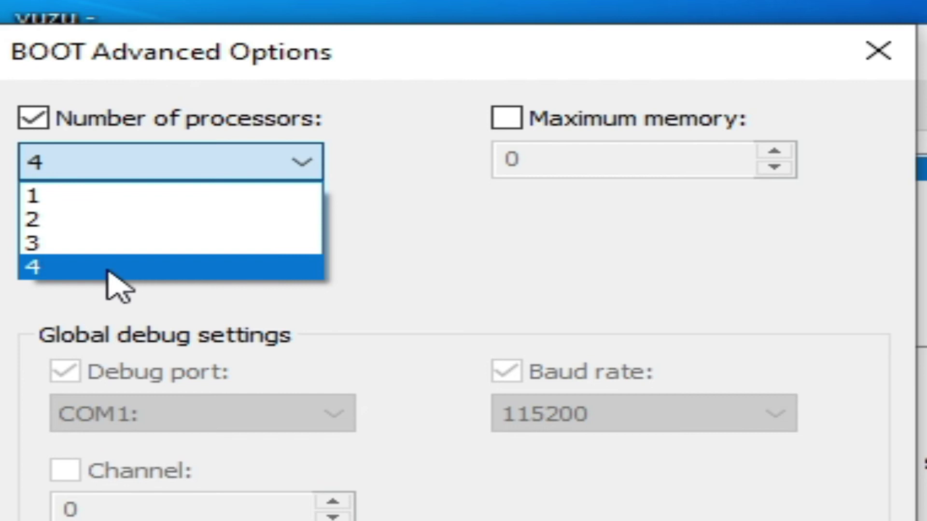
left_click(142, 273)
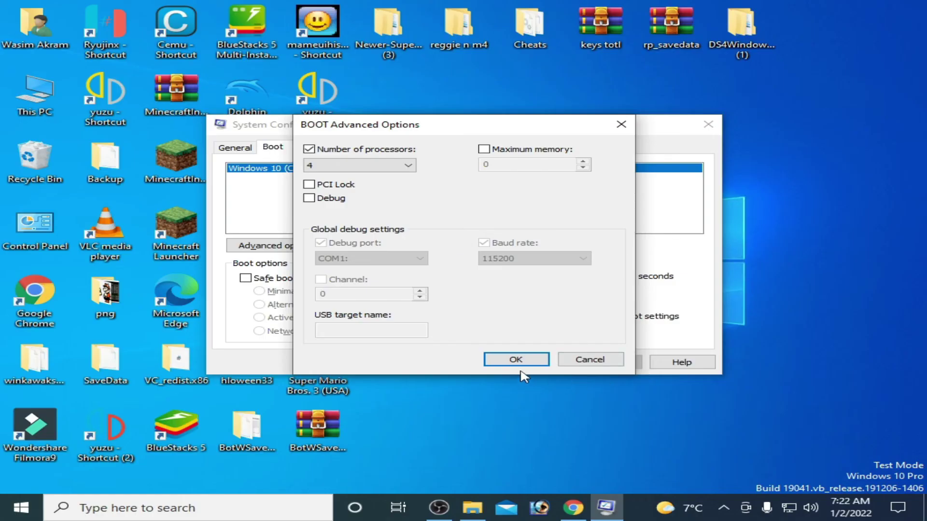
Confirm the advanced boot options, apply and close System Configuration, and dismiss the restart prompt
left_click(517, 361)
left_click(612, 362)
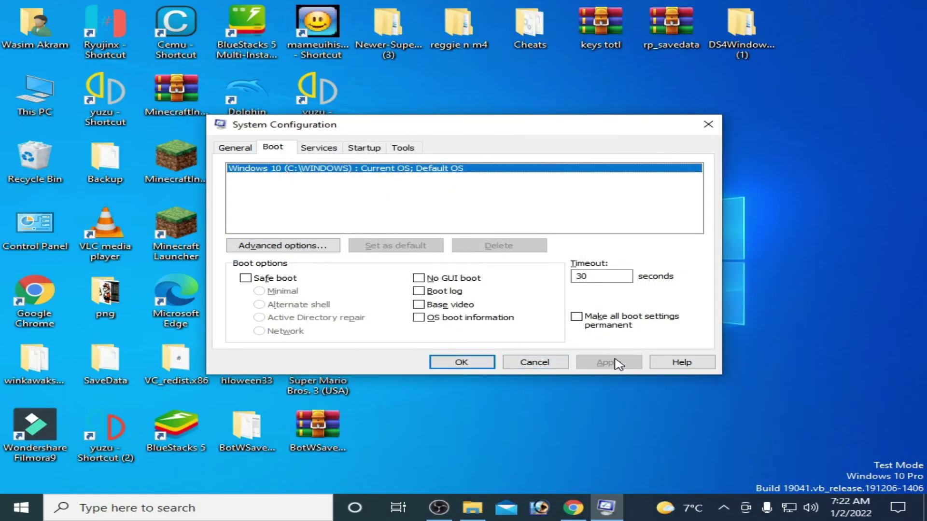
left_click(484, 362)
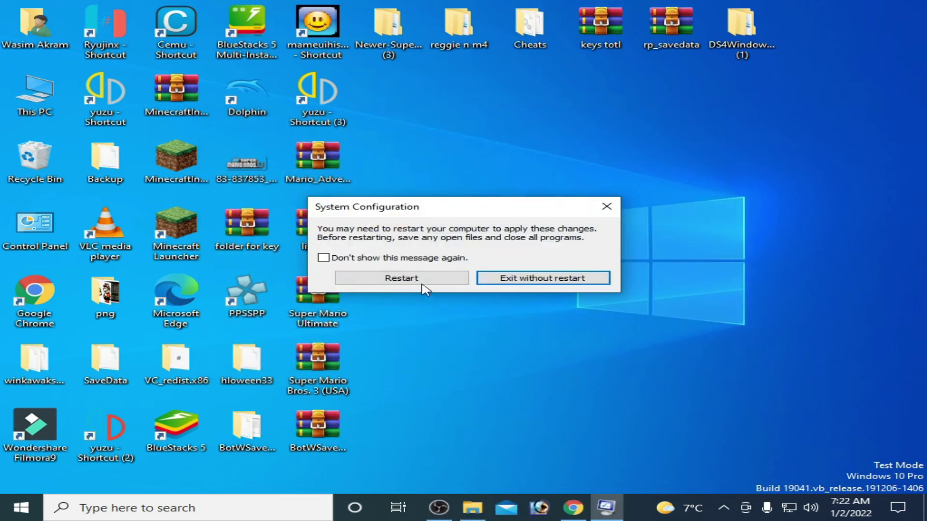
left_click(409, 280)
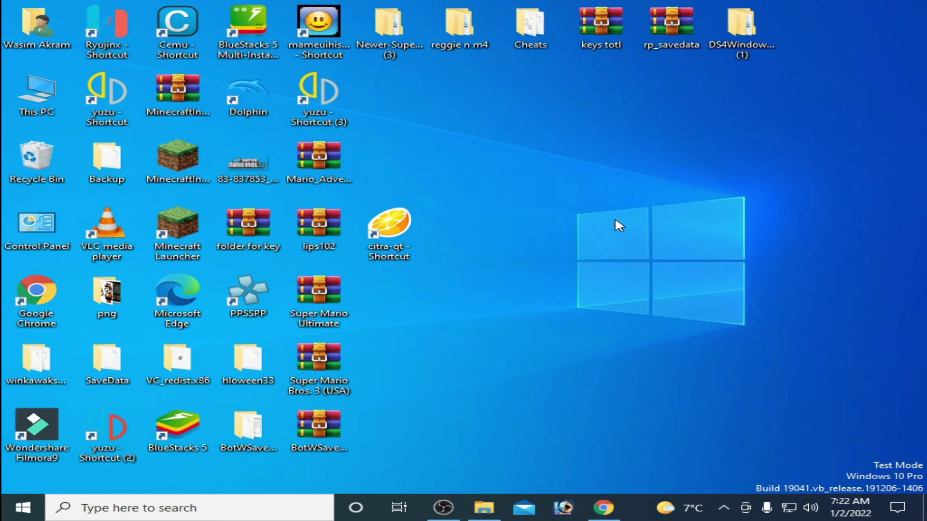
Relaunch Citra and start NSMB 2: Gold Edition from the game list
double_click(397, 233)
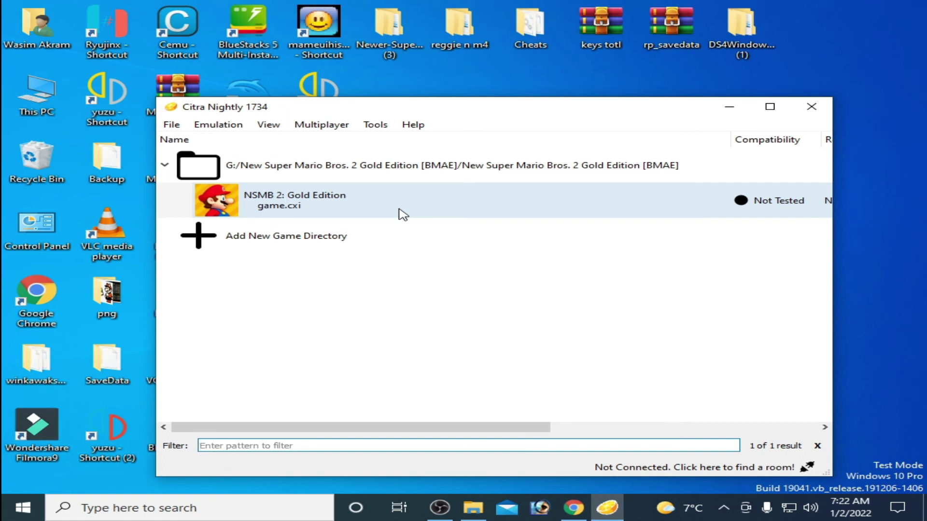
left_click(362, 211)
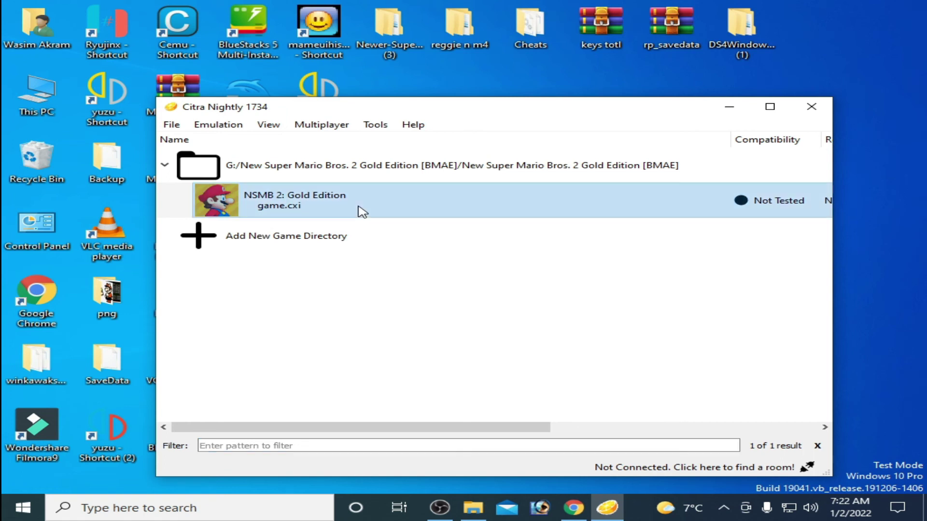
double_click(348, 210)
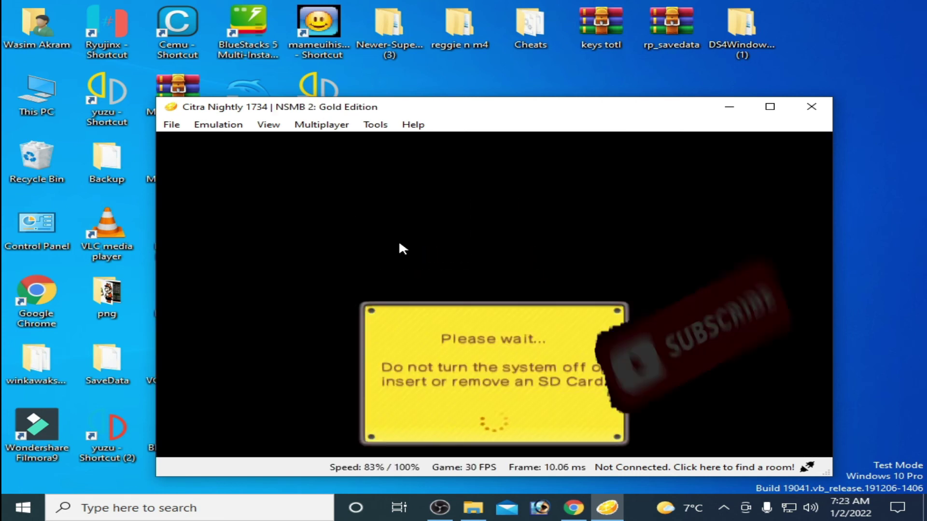